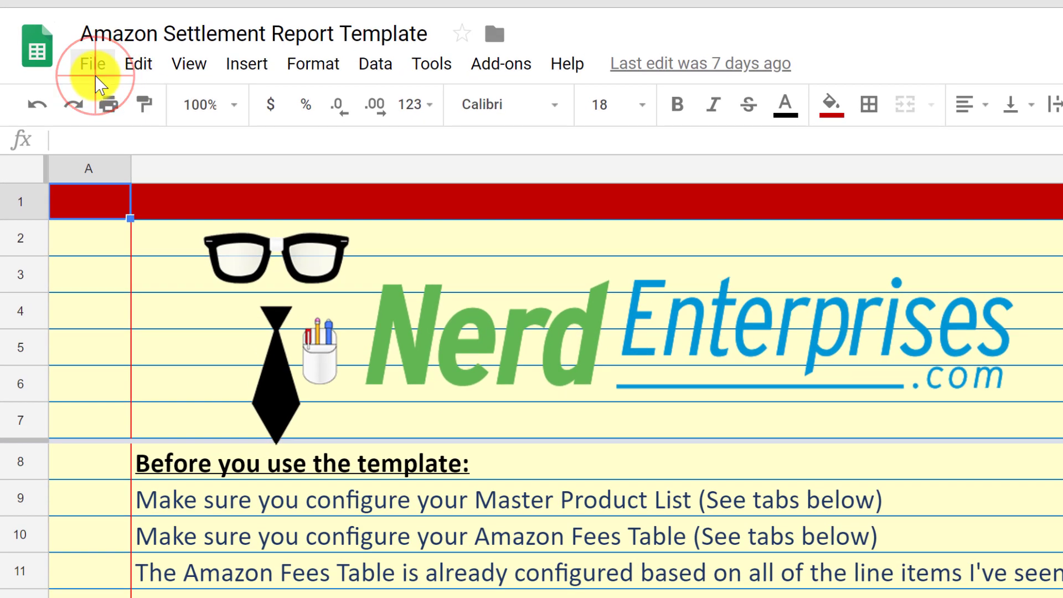
- Import Amazon Old Settlement.txt from recent files into a new spreadsheet
left_click(95, 76)
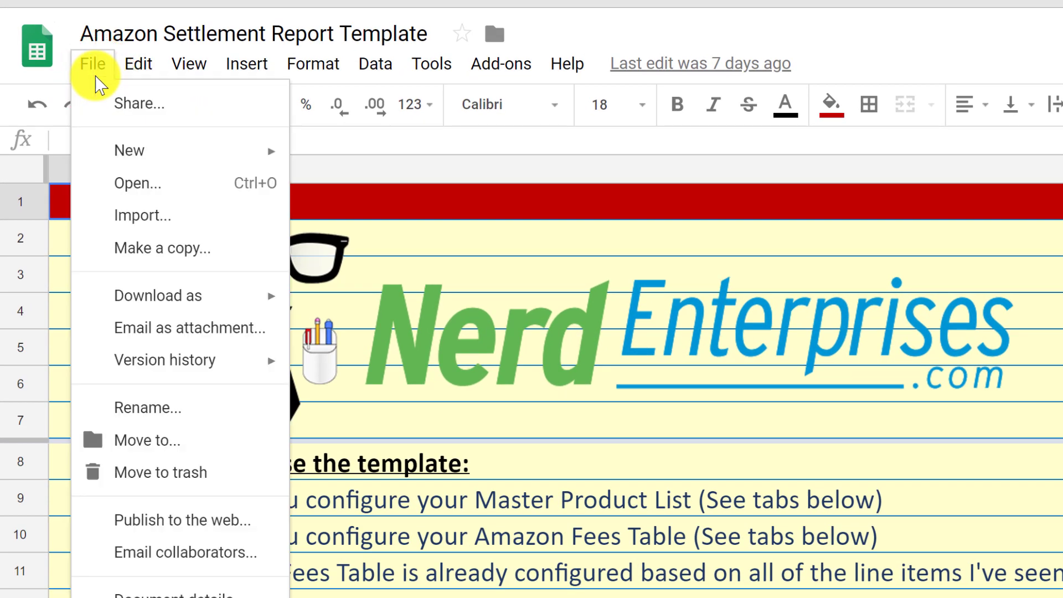
left_click(153, 209)
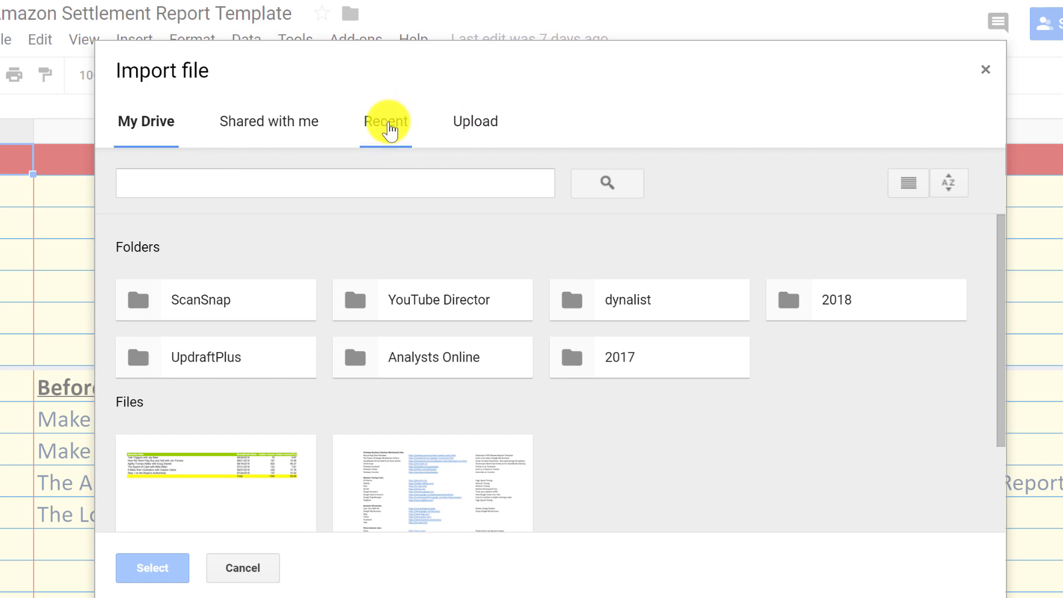
left_click(389, 128)
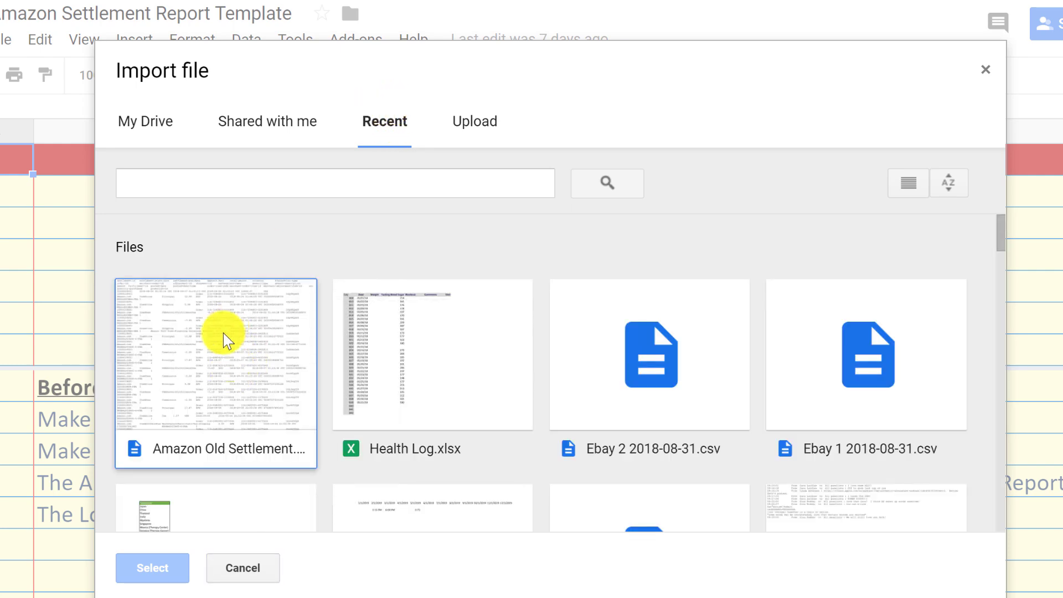
double_click(224, 333)
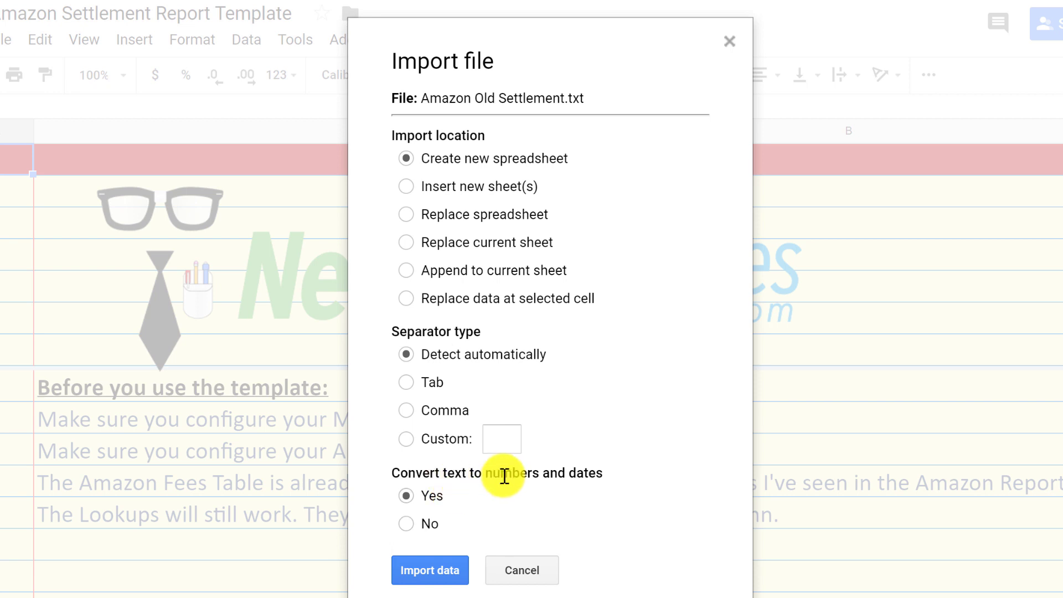
left_click(424, 567)
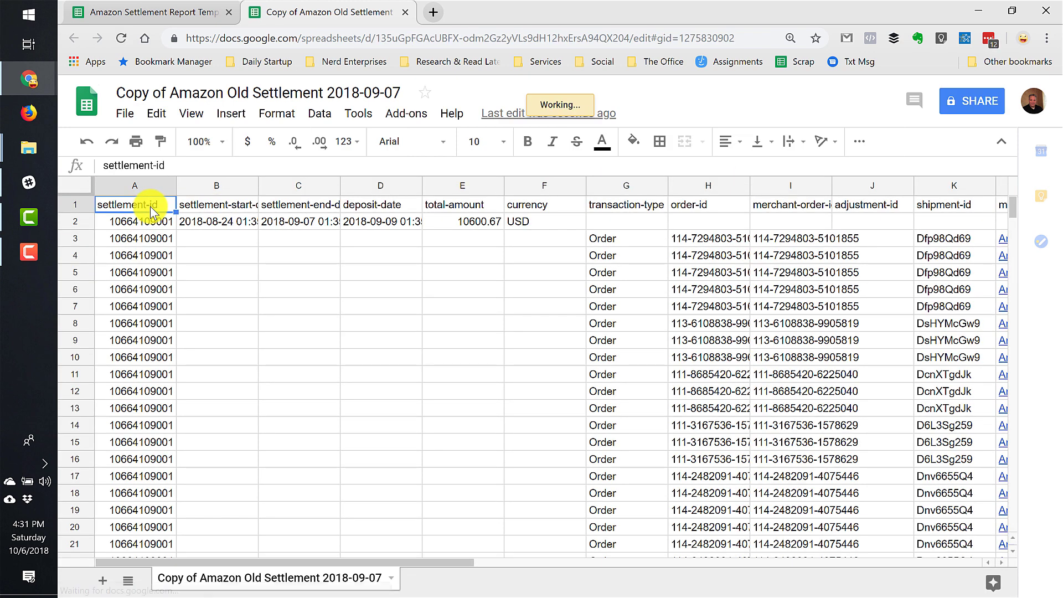
- Select the whole settlement data block from the header row down to row 3532
key("ctrl+shift+Right")
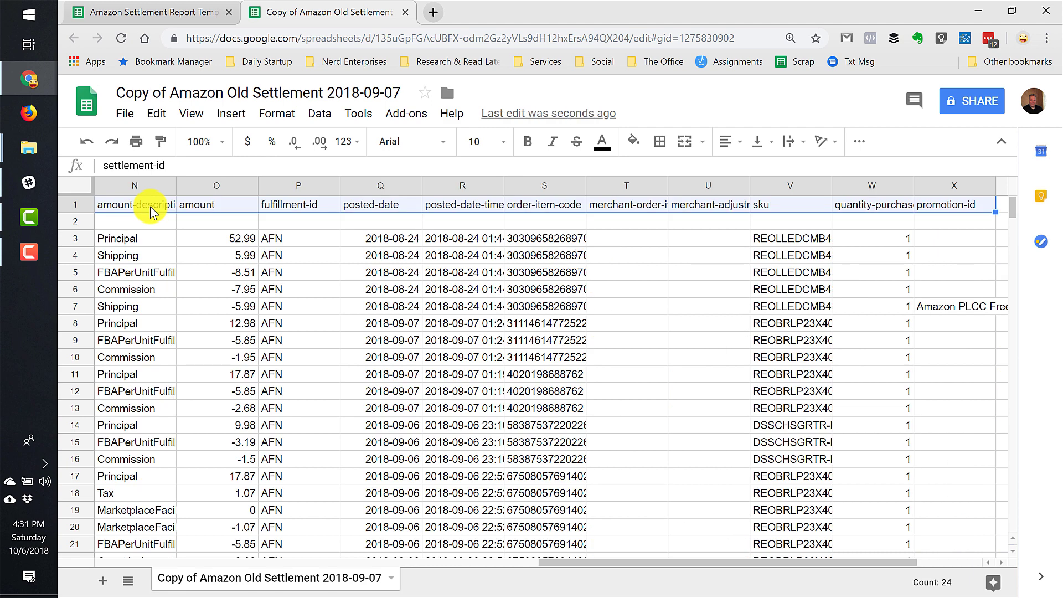
key("ctrl+shift+Down")
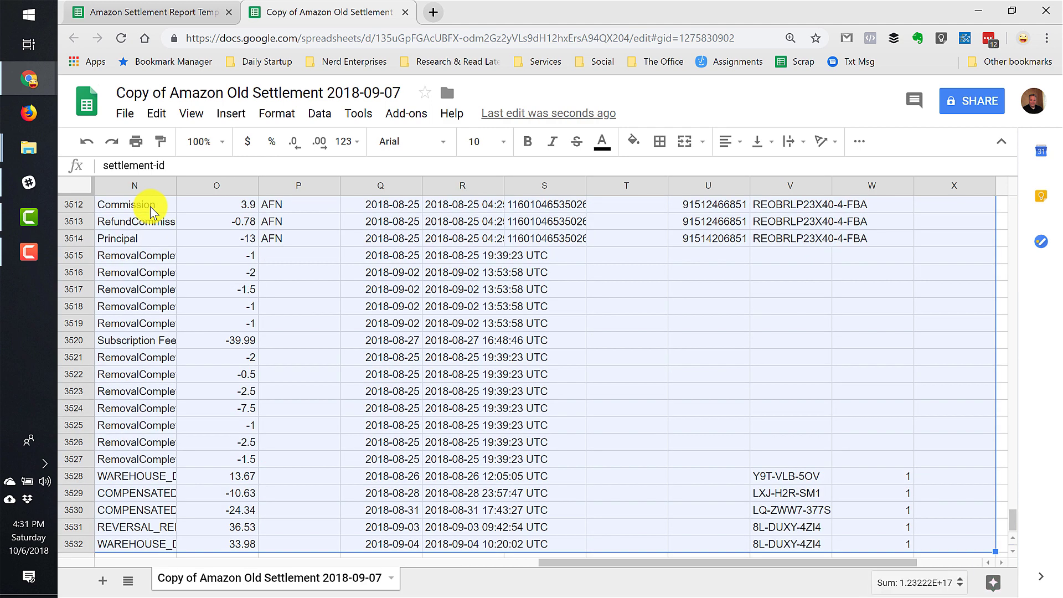
- Paste the copied settlement data as values only into A2 of the template's Settlement Report sheet
left_click(145, 12)
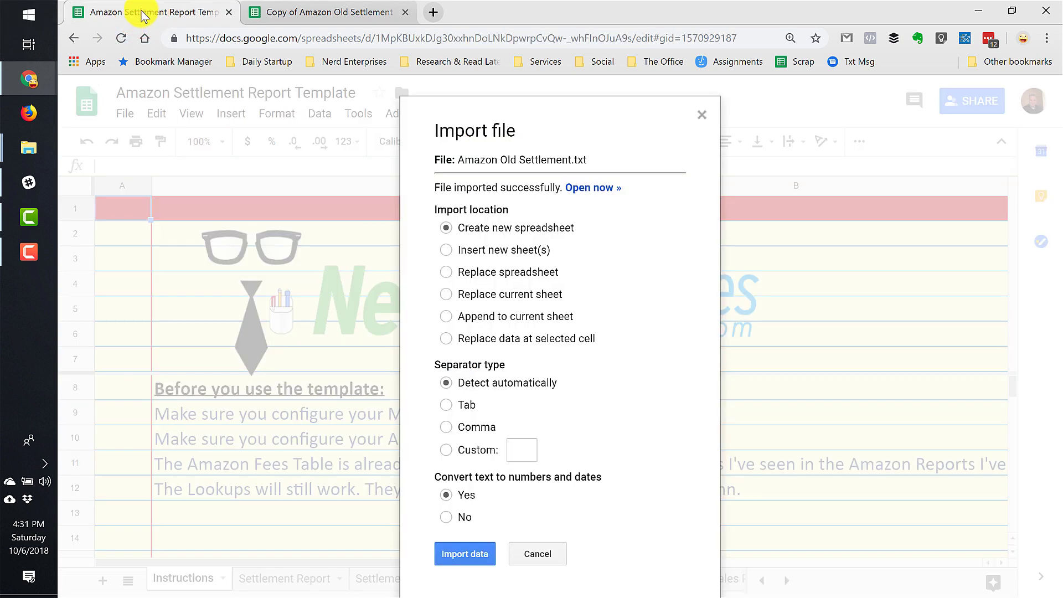
left_click(534, 554)
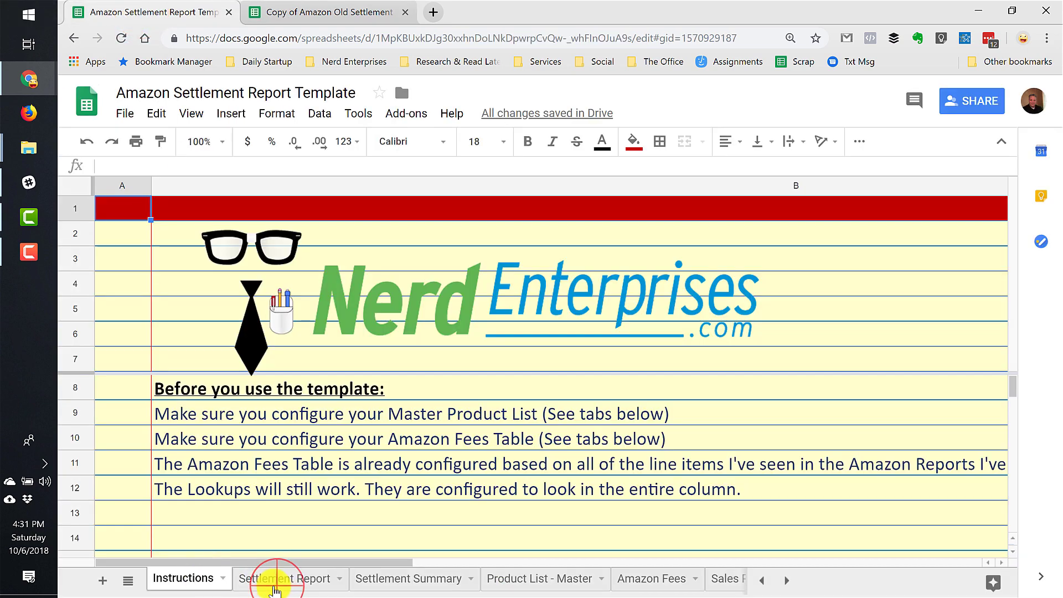
left_click(273, 581)
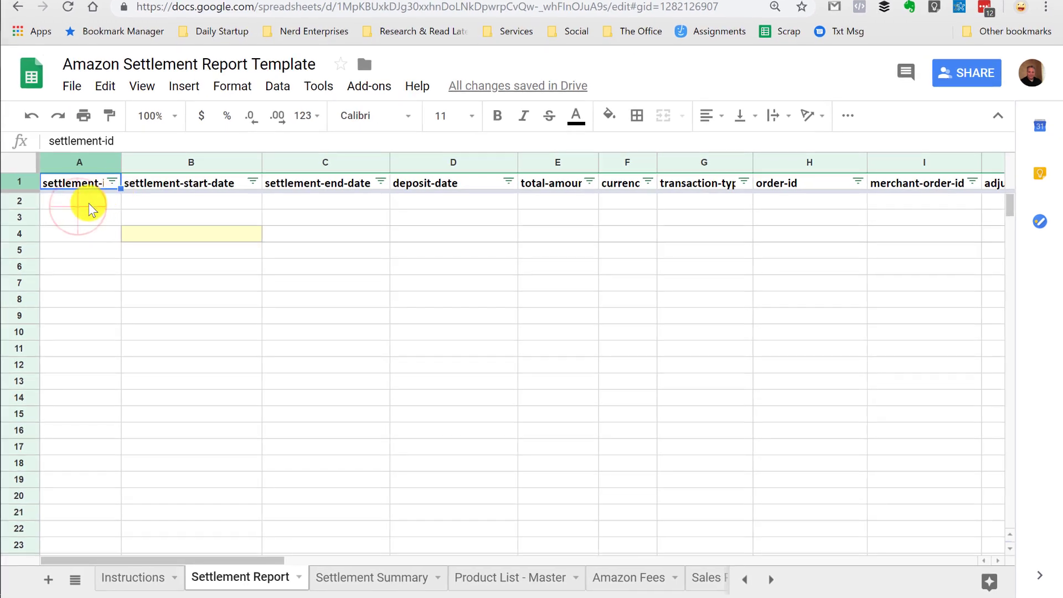
left_click(86, 205)
right_click(86, 205)
left_click(169, 287)
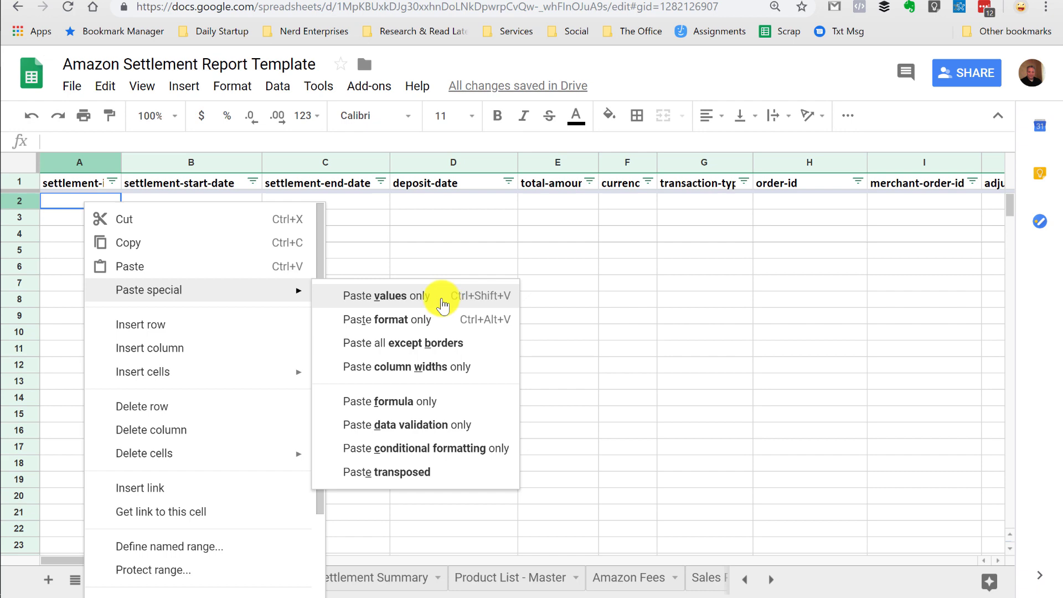
left_click(441, 299)
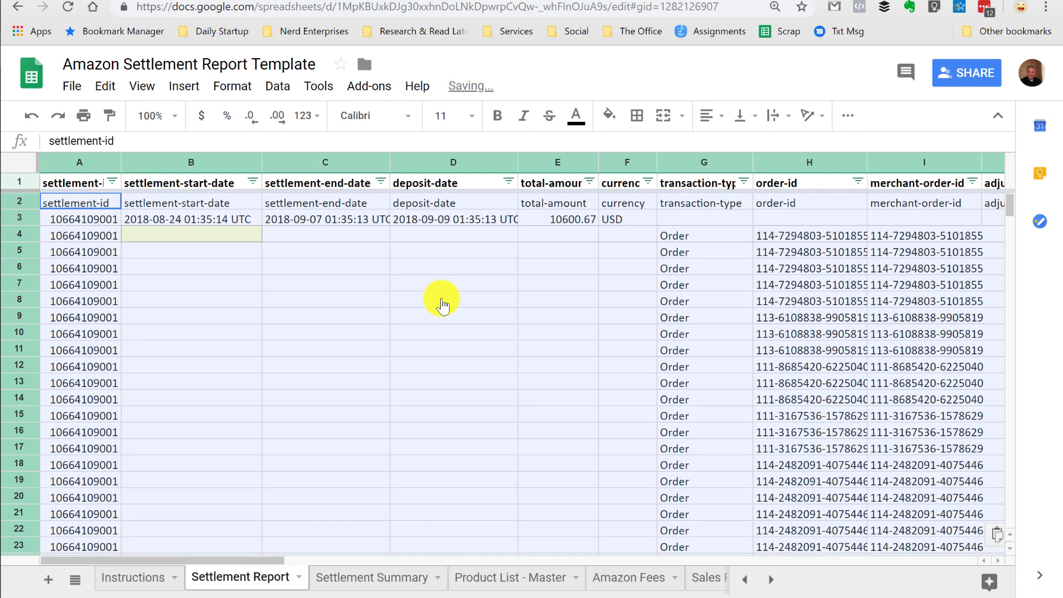
- Format the total amount in E3 as Number so it shows 10,600.67
left_click(232, 208)
left_click(568, 221)
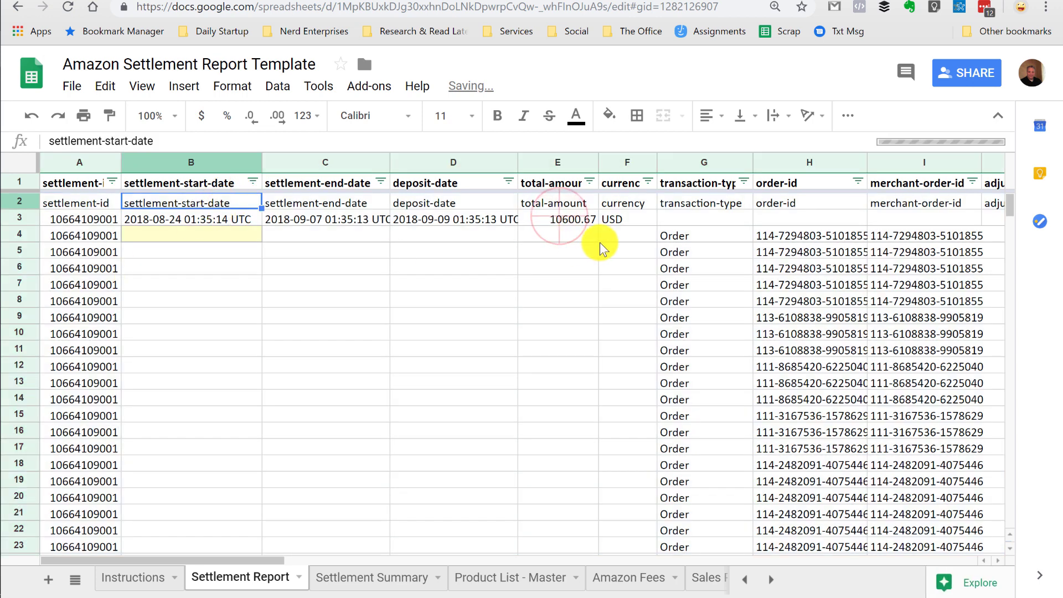
left_click(306, 115)
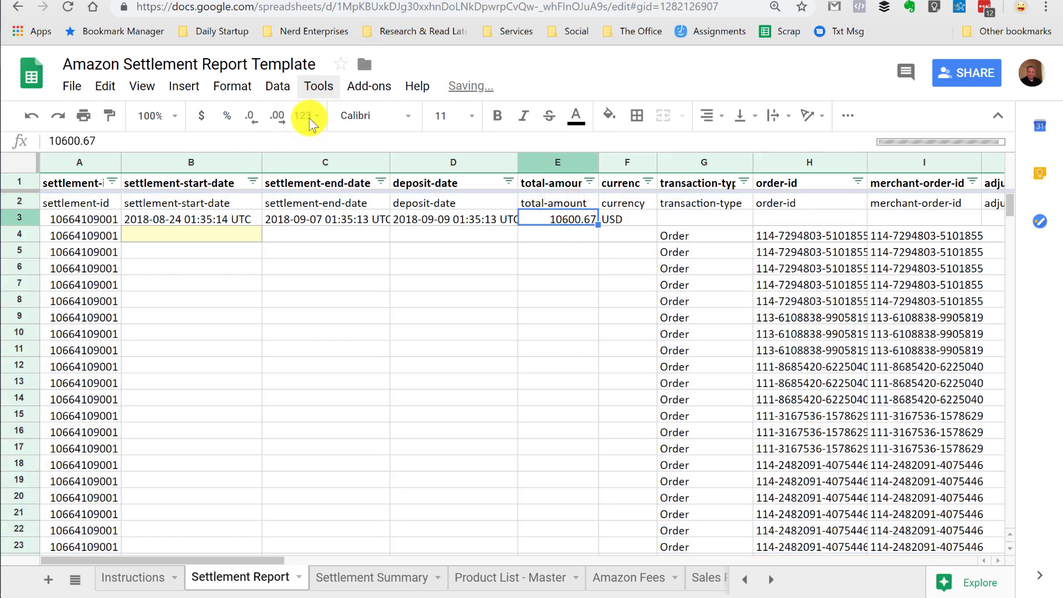
left_click(318, 203)
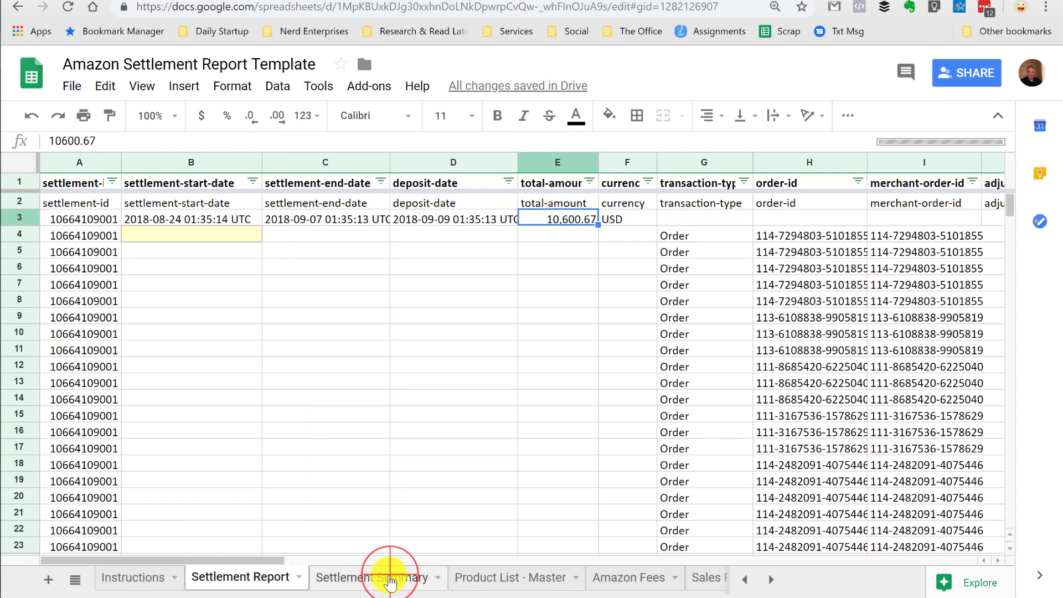
- Refresh the Settlement Summary pivot and check its Grand Total 10600.67 against the Settlement Report total
left_click(389, 579)
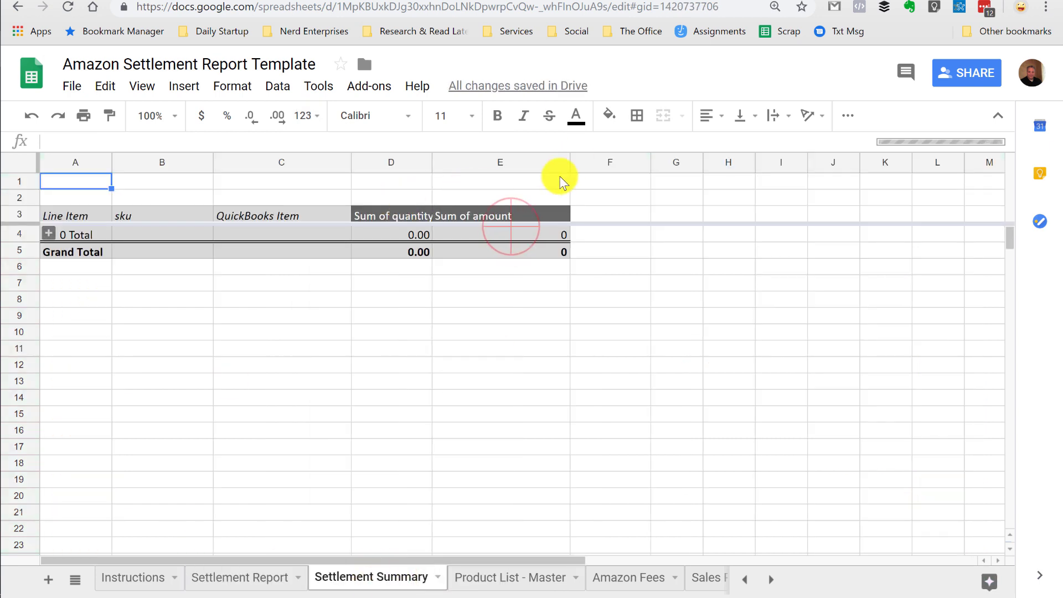
left_click(516, 236)
left_click(614, 264)
scroll(605, 316, "down", 14)
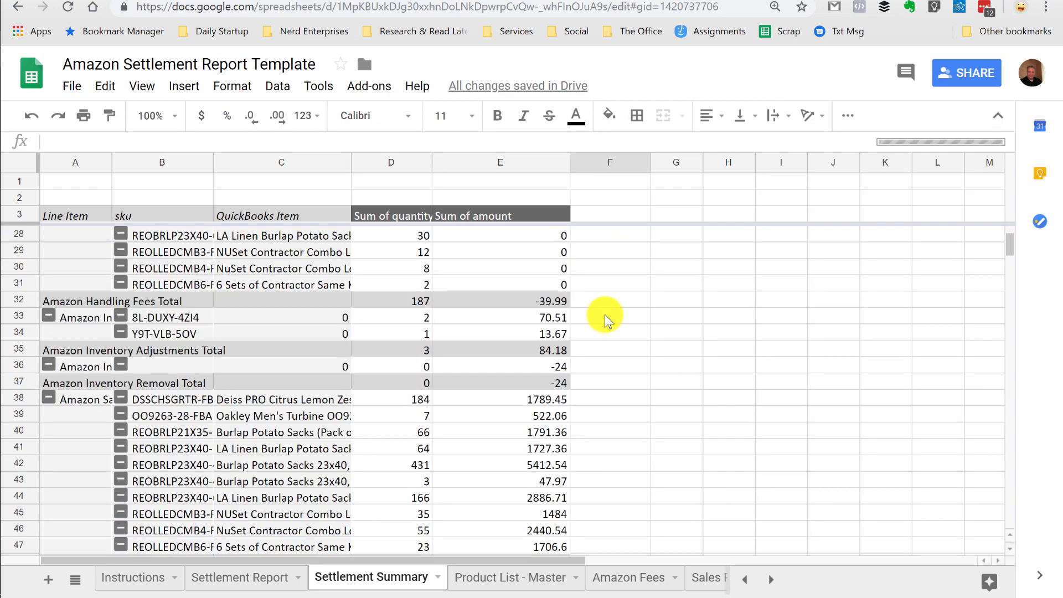
scroll(605, 316, "down", 2)
left_click(543, 366)
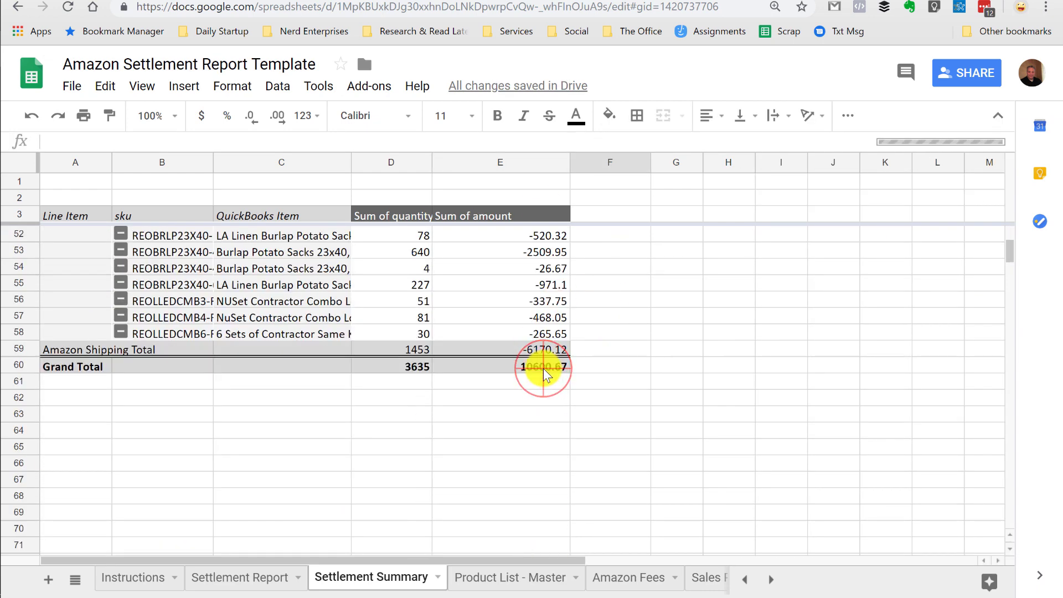
left_click(224, 577)
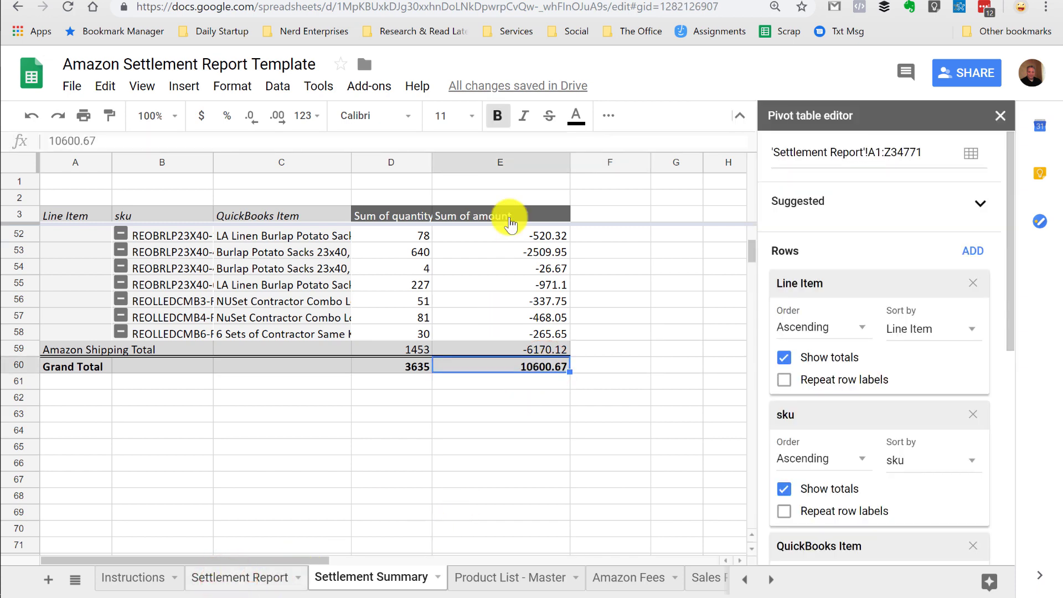
left_click(361, 576)
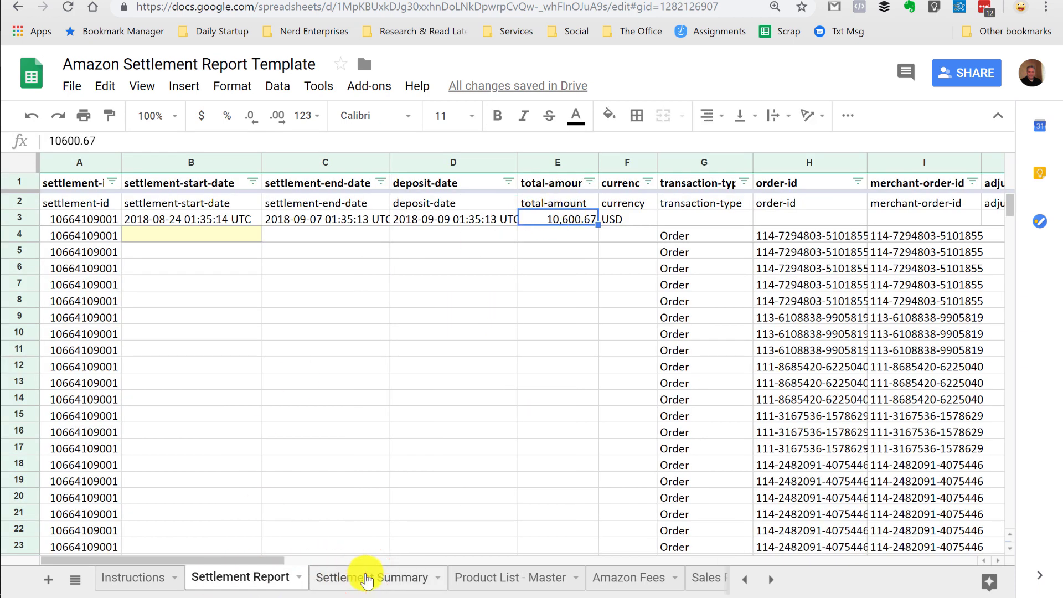
- Auto-fit the Line Item column A so every fee category label shows in full
left_click(621, 268)
scroll(605, 315, "up", 15)
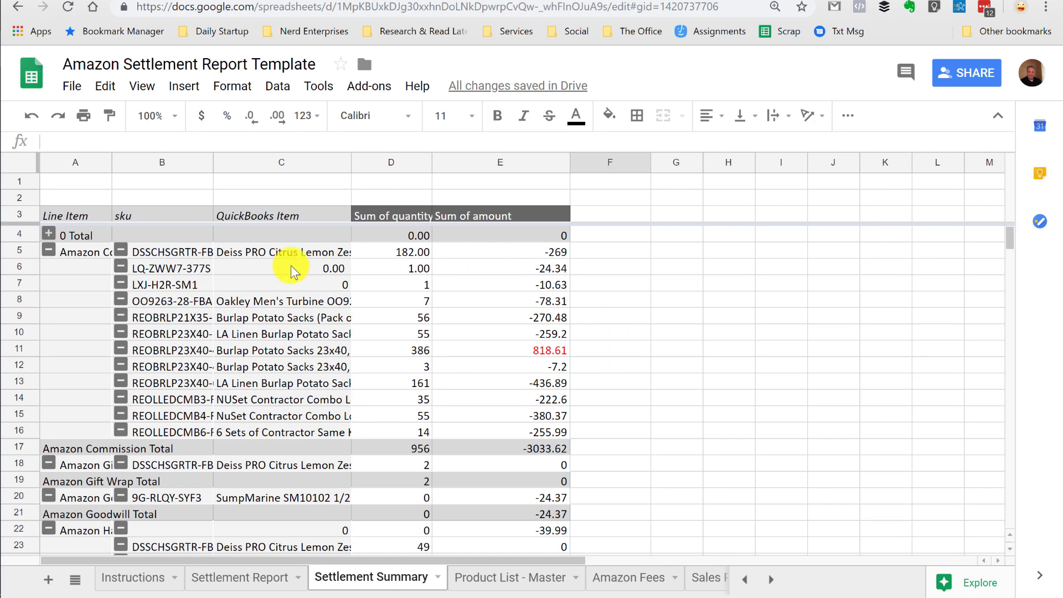
scroll(195, 352, "down", 8)
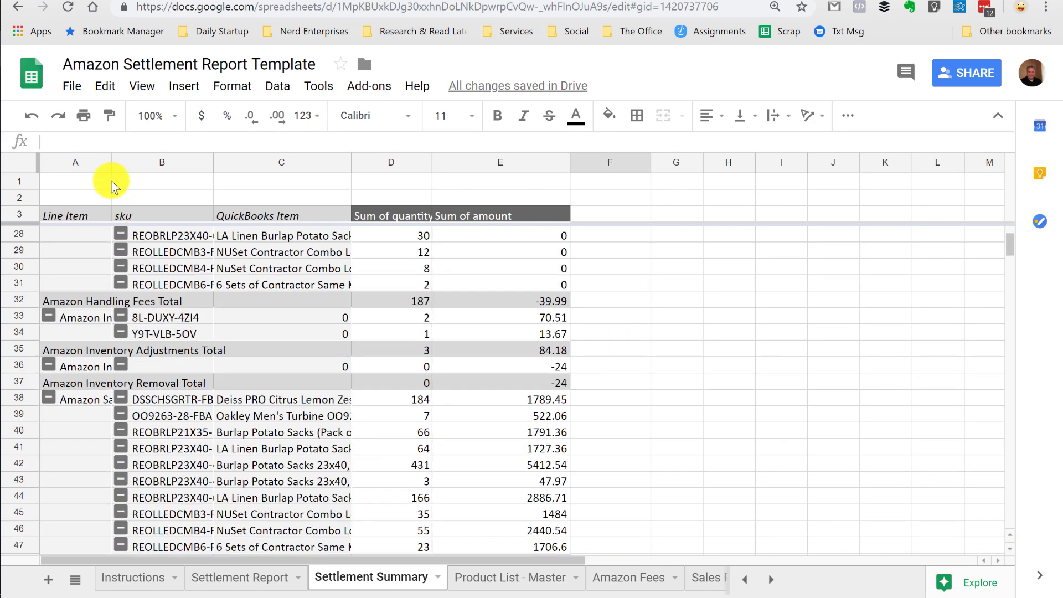
left_click(103, 162)
double_click(112, 162)
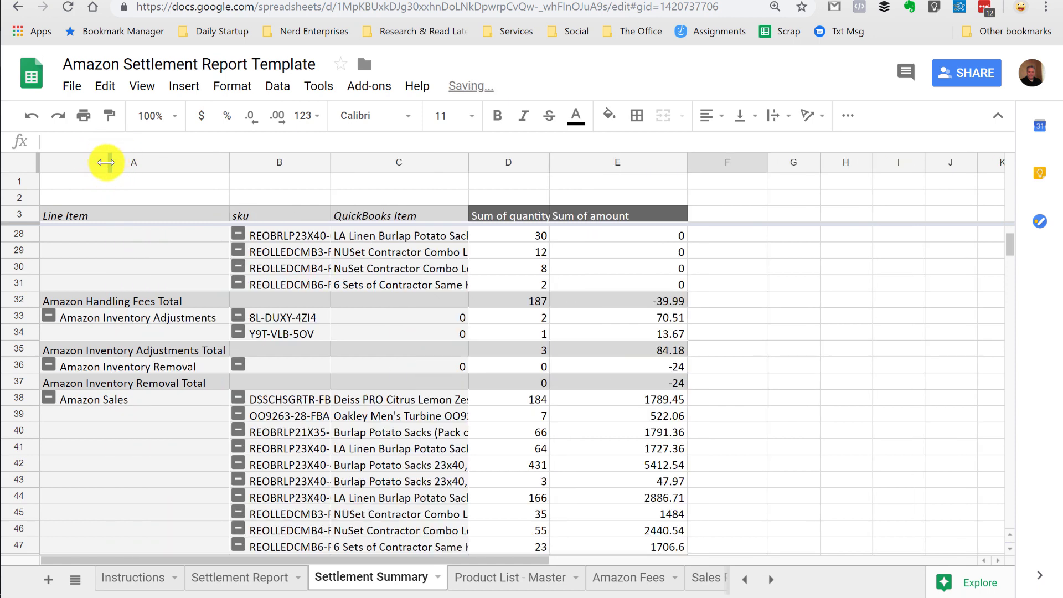
left_click(711, 404)
scroll(705, 399, "down", 6)
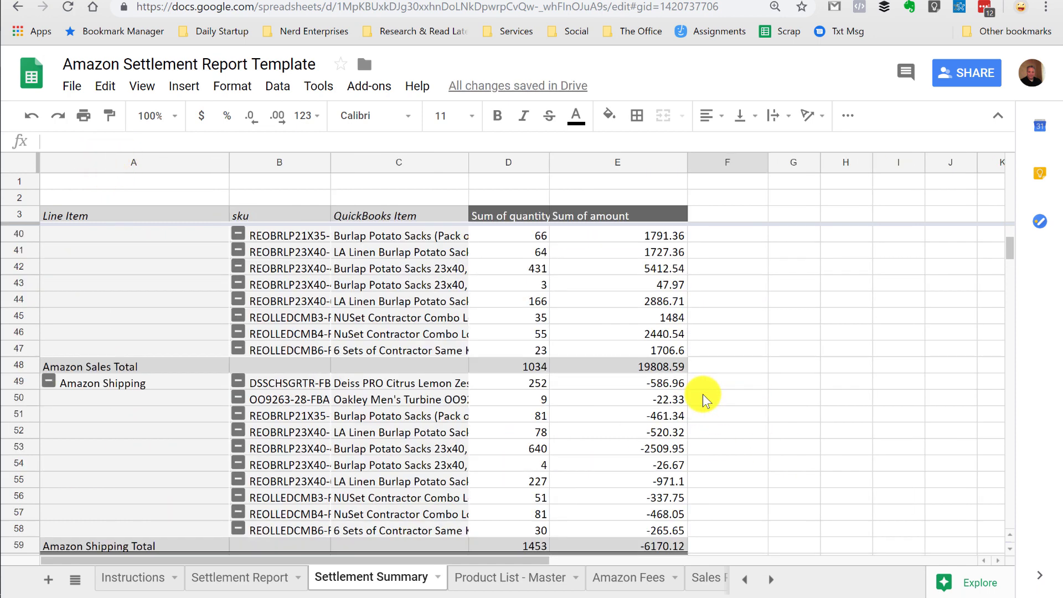
scroll(704, 398, "up", 2)
- Collapse the Amazon Shipping group in the pivot to its single total row
left_click(675, 366)
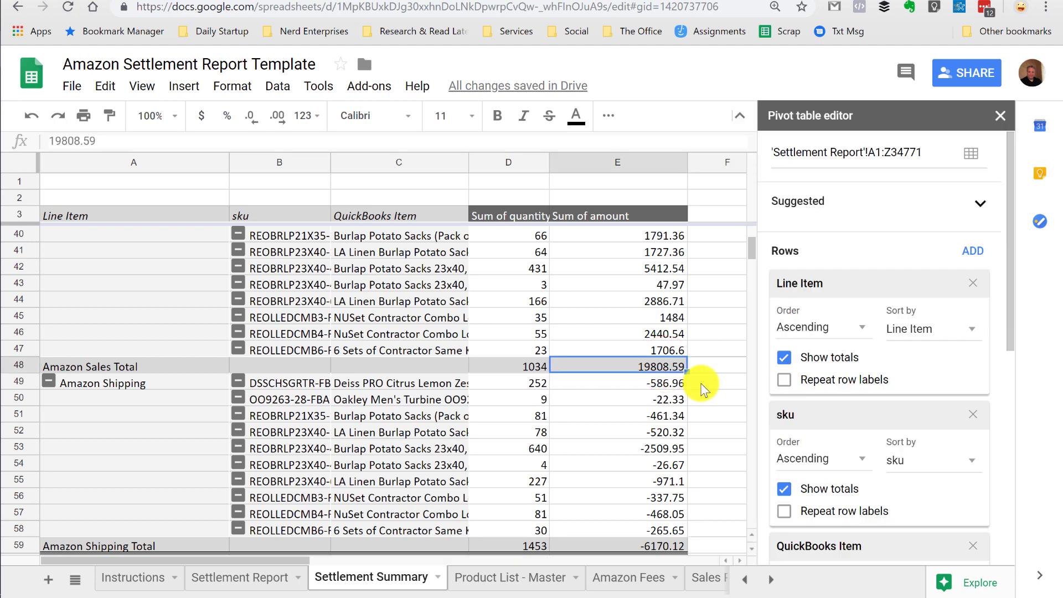
left_click(55, 381)
left_click(50, 381)
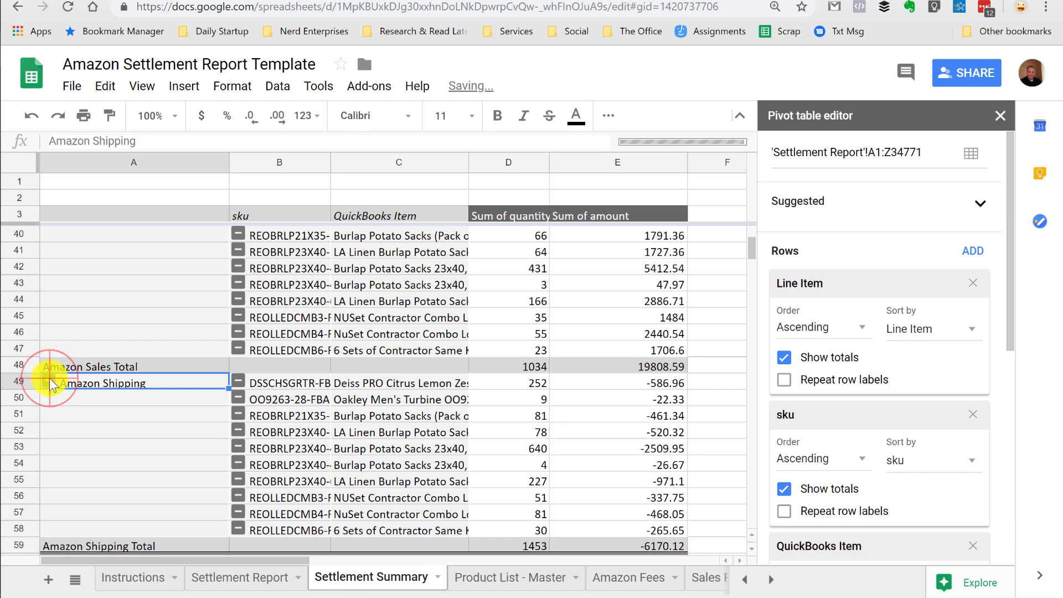
left_click(48, 382)
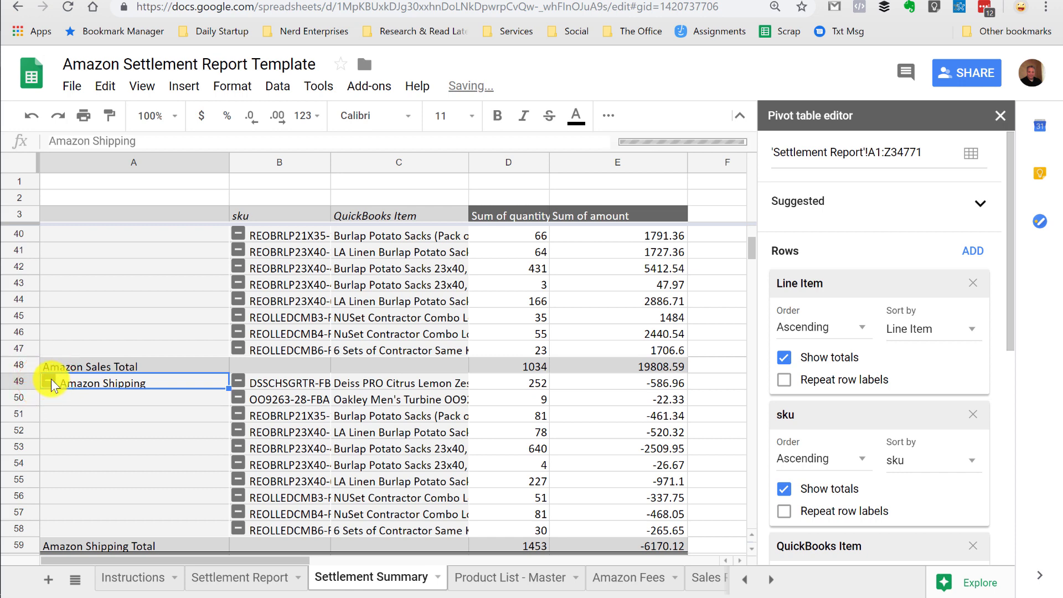
left_click(652, 379)
- Review each category total: Commission, Goodwill, Handling Fees, Inventory Adjustments and Inventory Removal
scroll(681, 375, "up", 10)
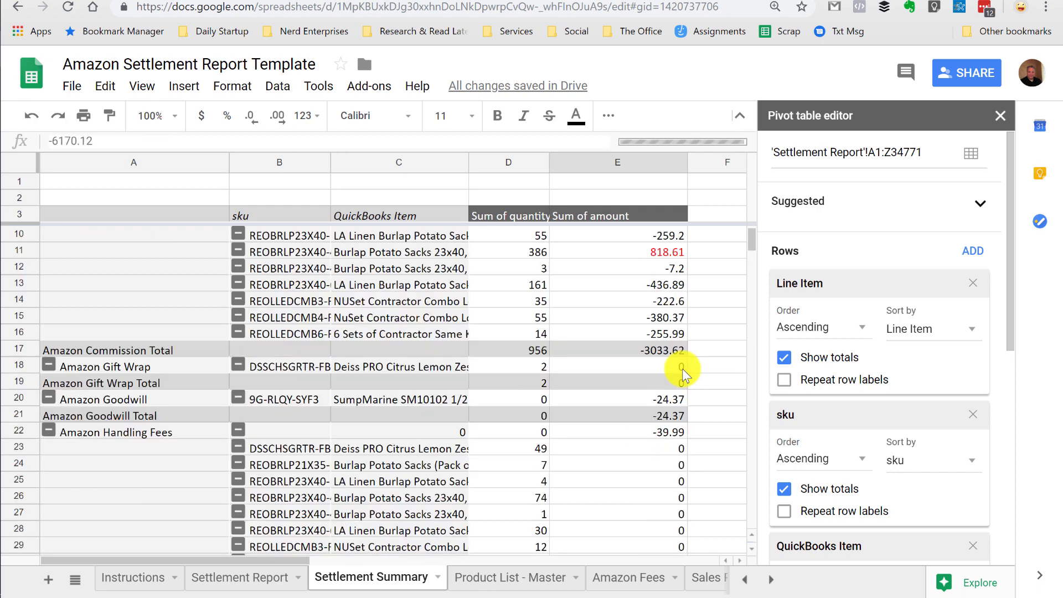
scroll(682, 372, "up", 2)
left_click(659, 447)
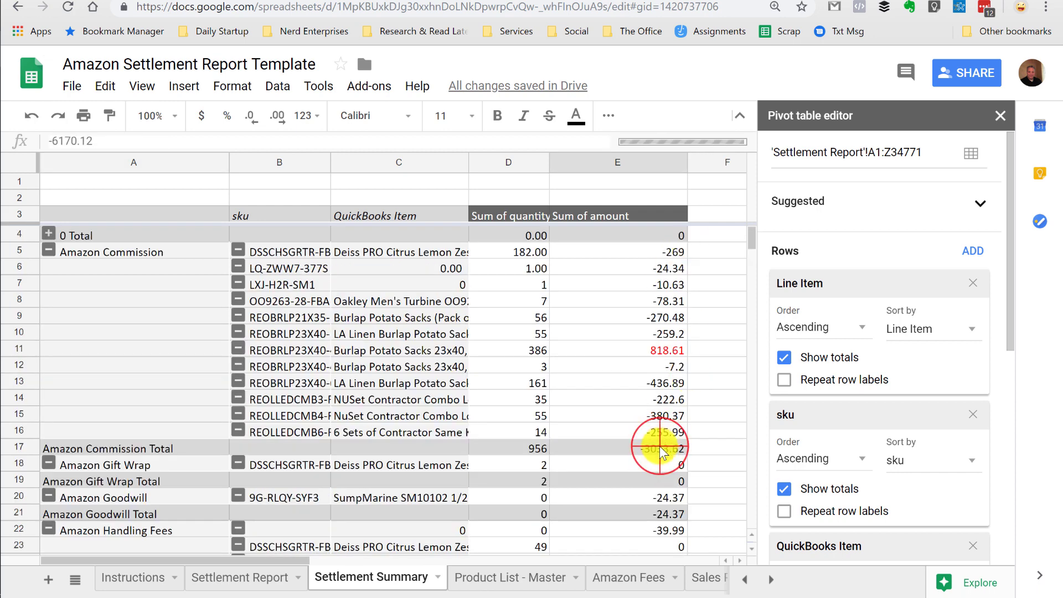
left_click(663, 512)
scroll(661, 508, "down", 4)
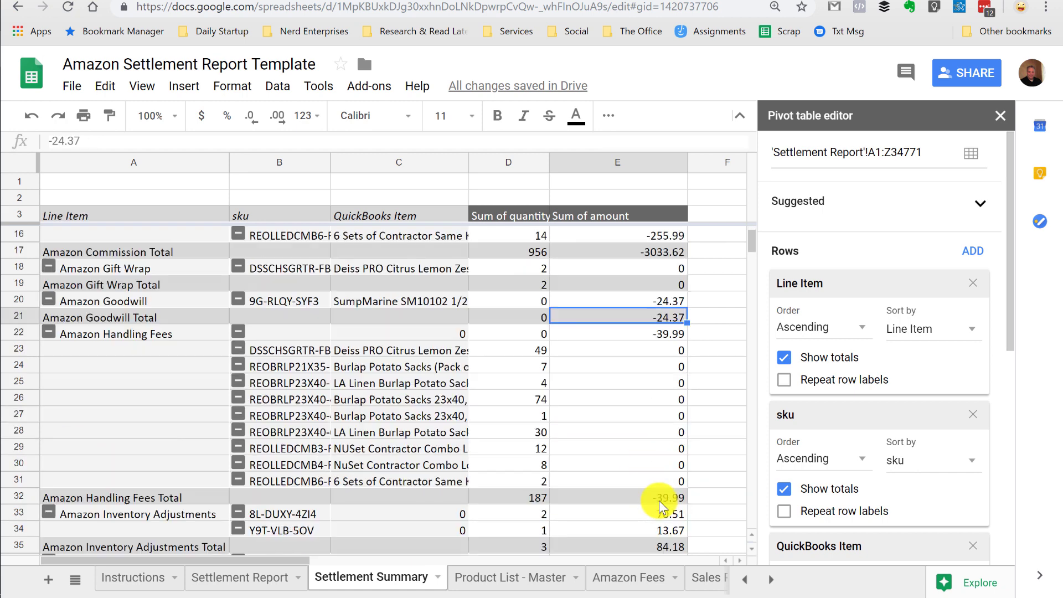
left_click(667, 499)
scroll(668, 498, "down", 4)
left_click(669, 365)
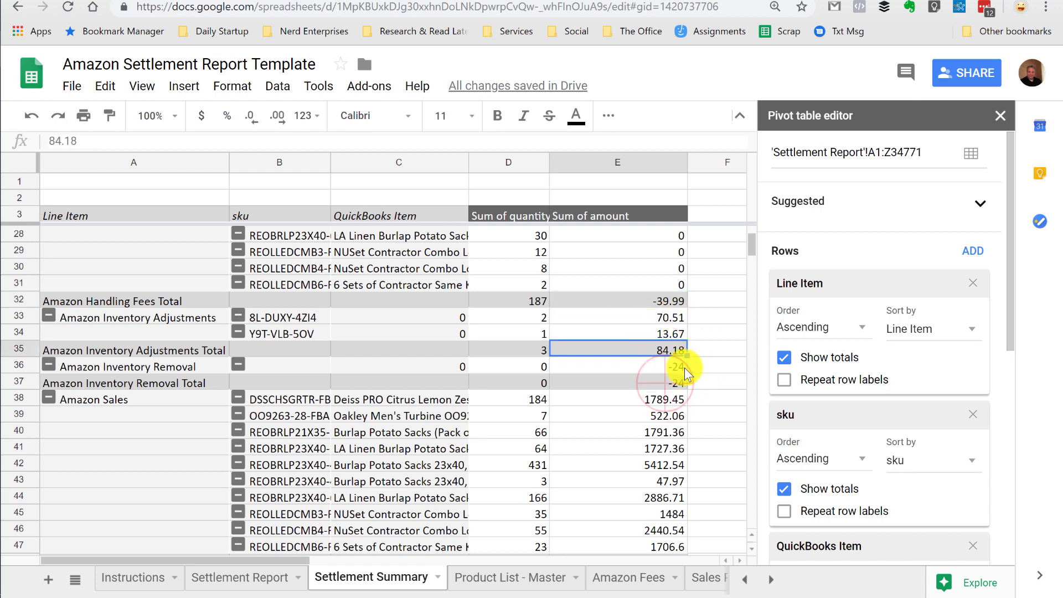
left_click(677, 381)
scroll(674, 400, "down", 4)
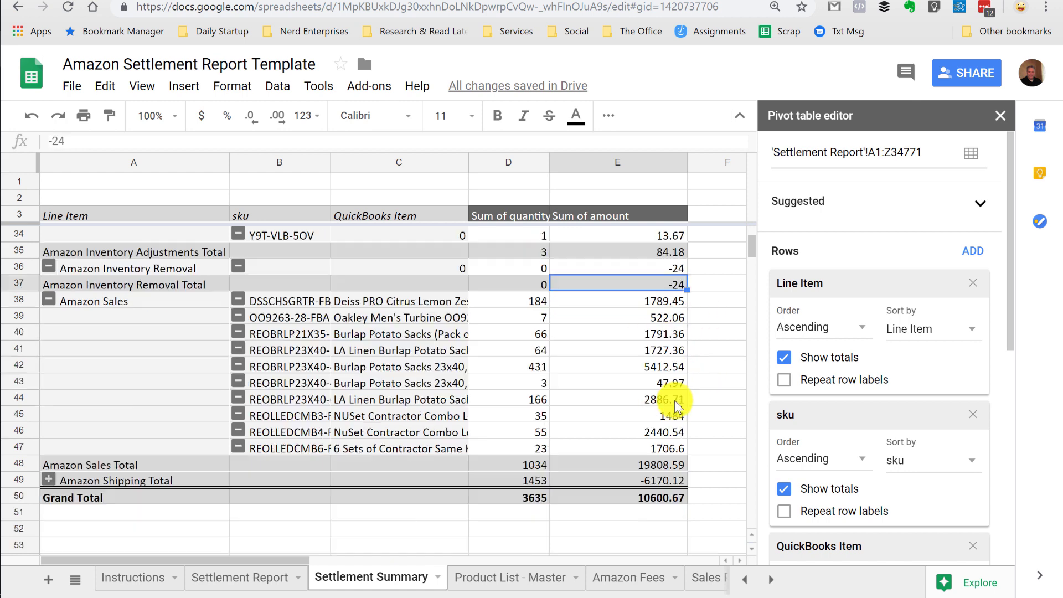
scroll(684, 409, "up", 12)
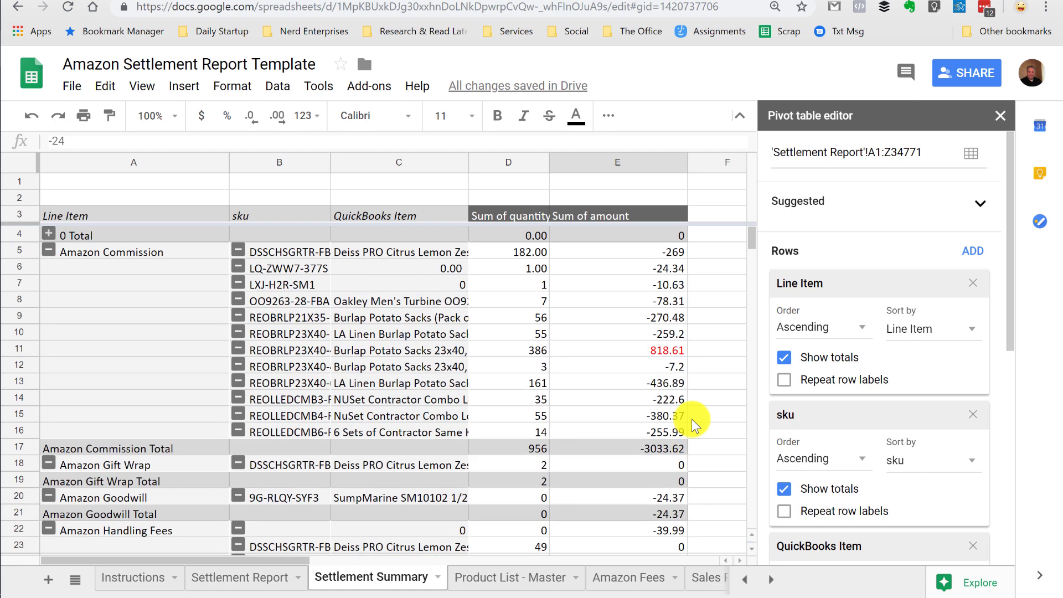